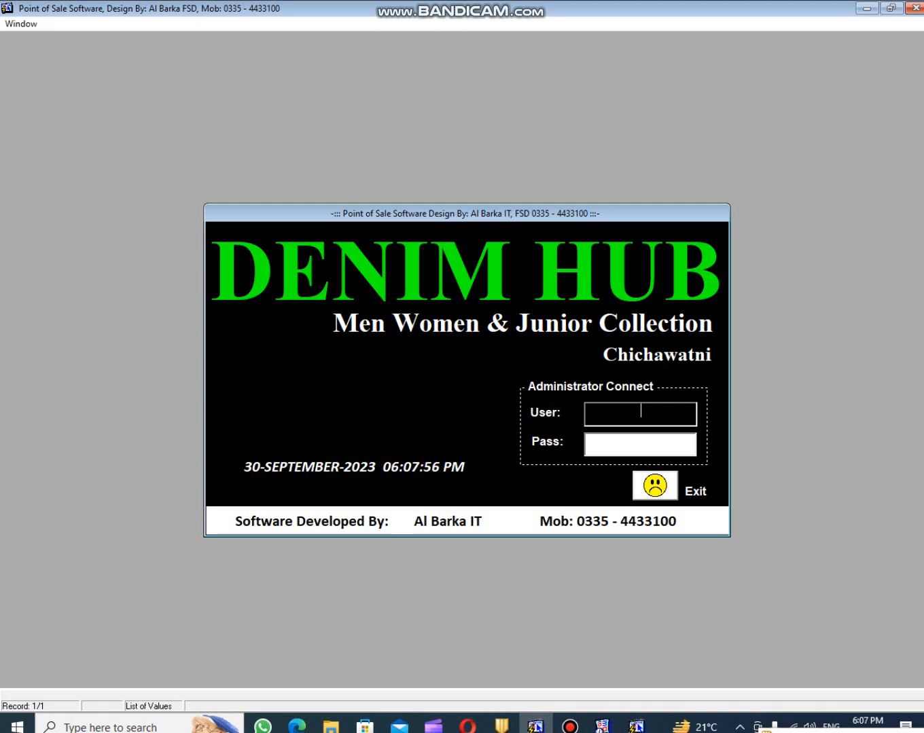
- Log in as the CASHIER user with the account password
key(F9)
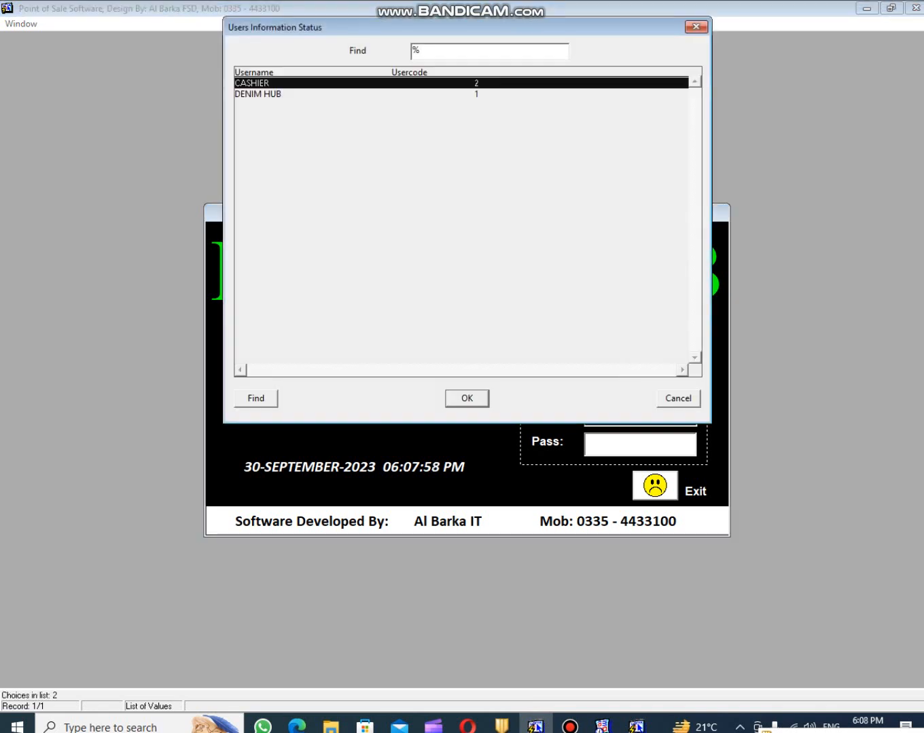
key(Return)
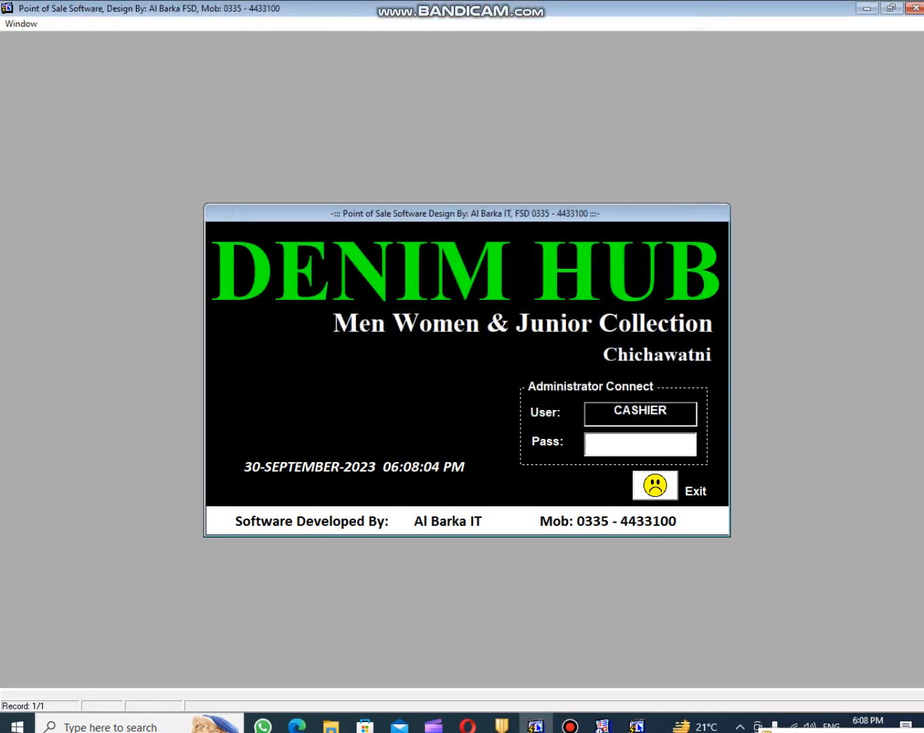
text(***)
key(Return)
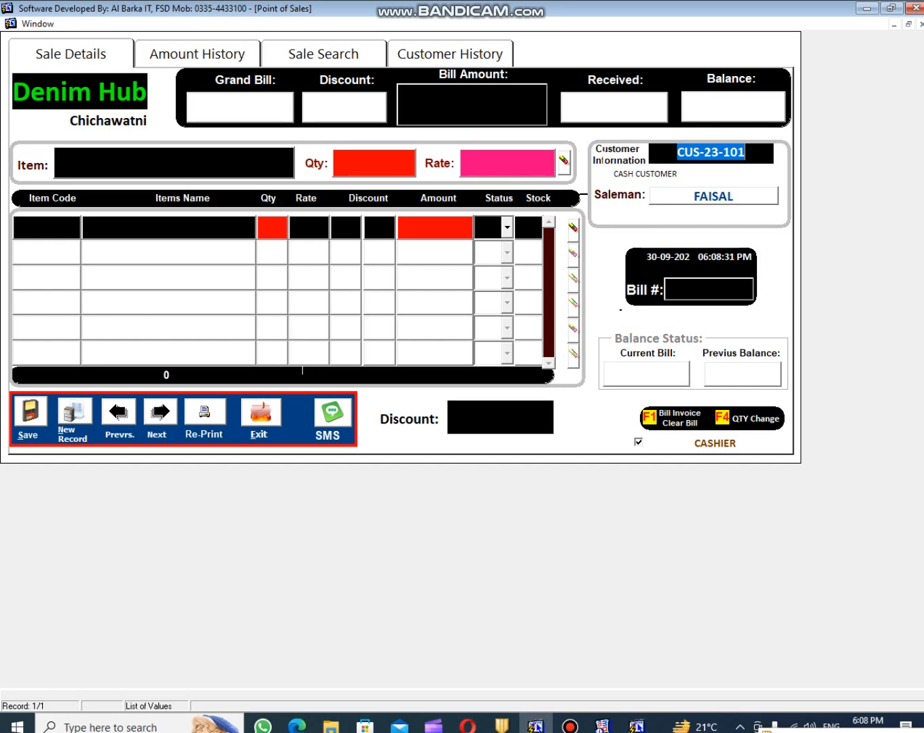
- Add one BELT, item code 1010 at 450, to the cash customer's bill
key(Return)
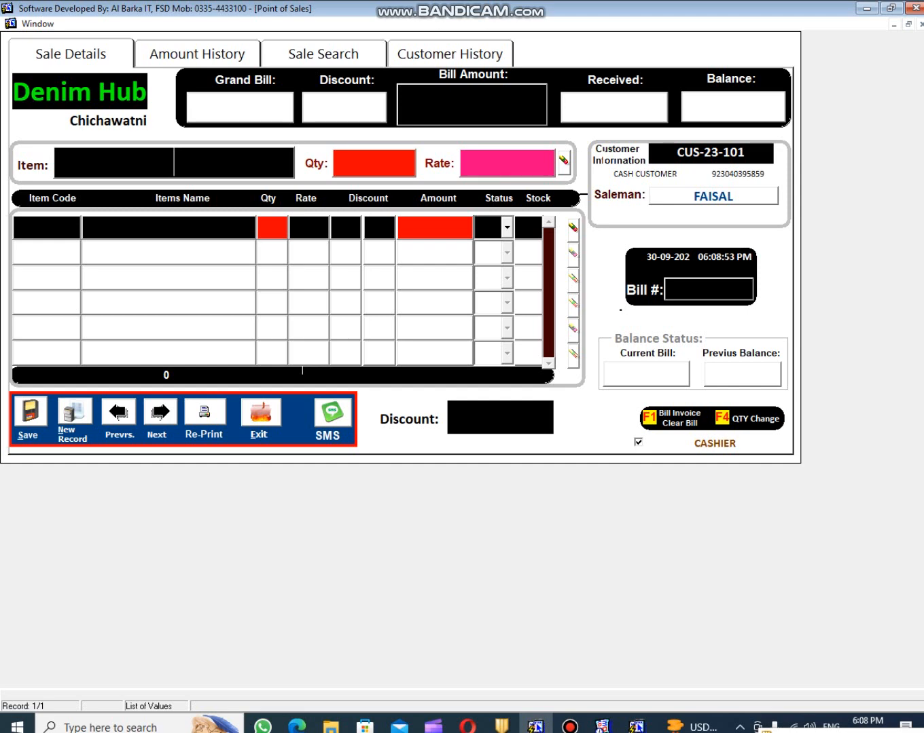
text(100)
key(BackSpace)
text(10)
key(Return)
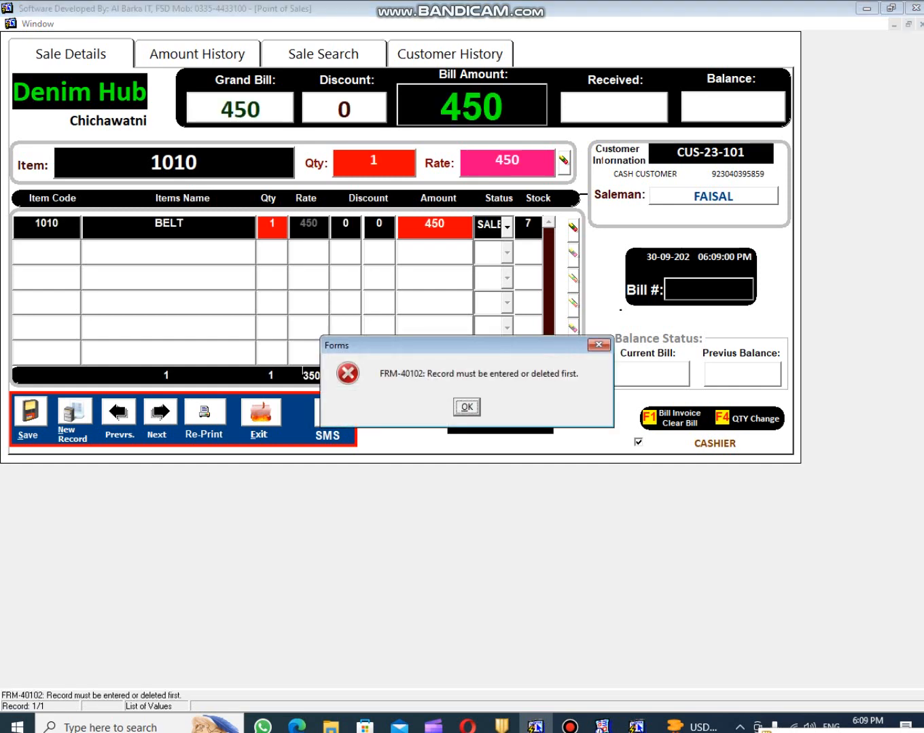
key(Return)
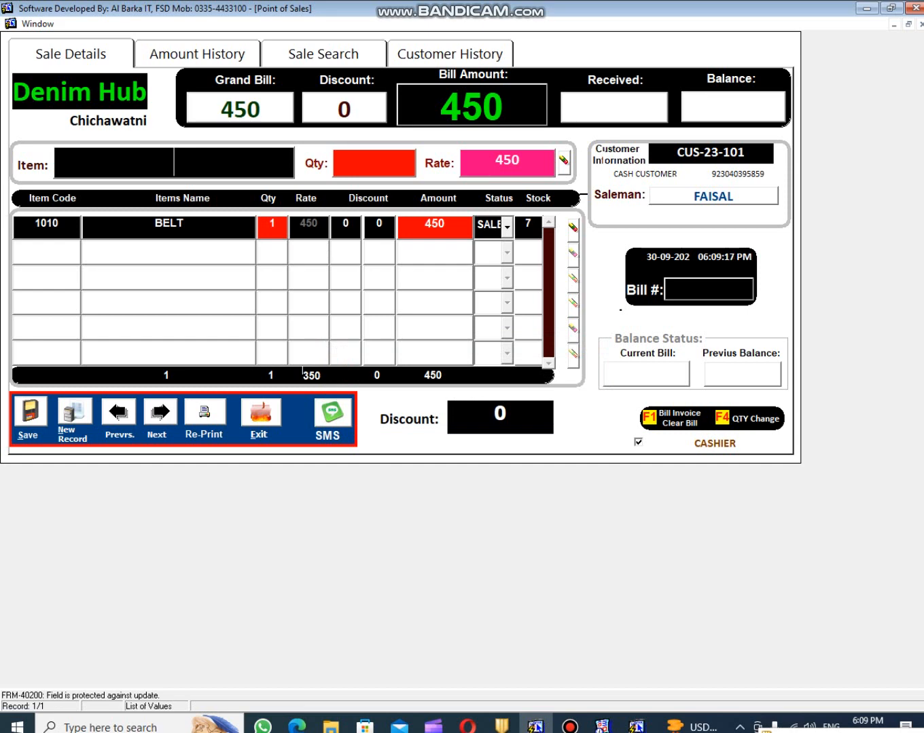
key(Return)
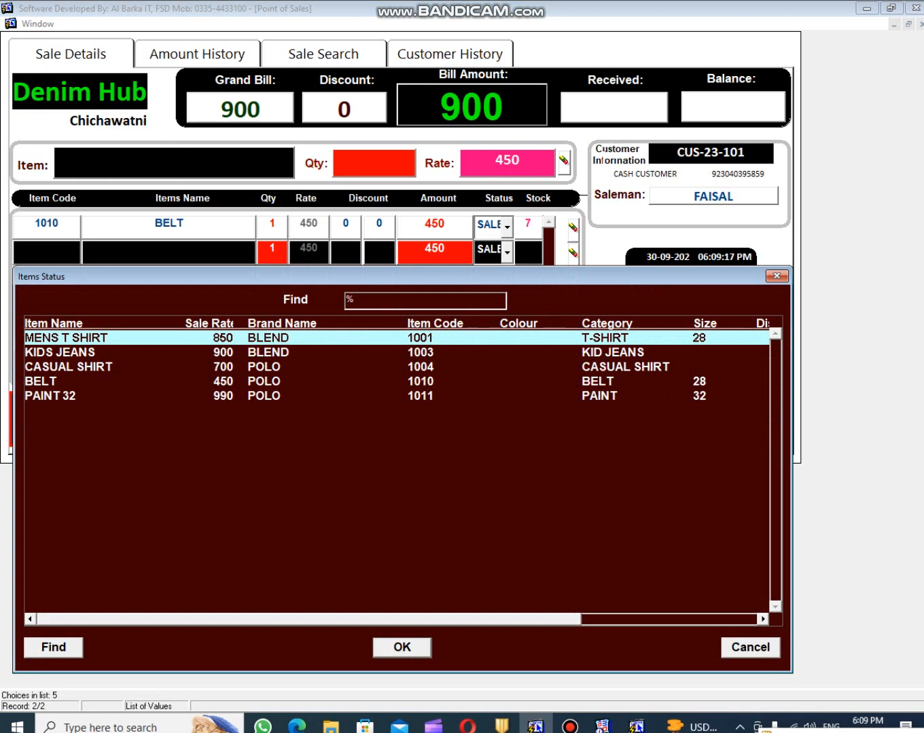
- Add PAINT 32 at 990 and KIDS JEANS at 900, bringing the bill to 2340
text(pAINT 32)
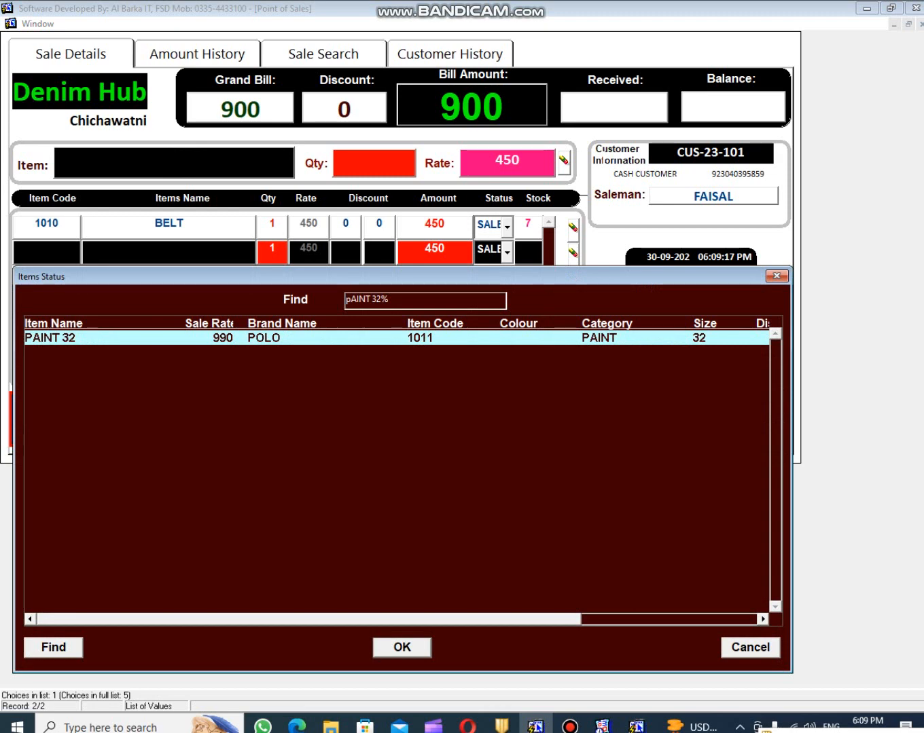
key(Return)
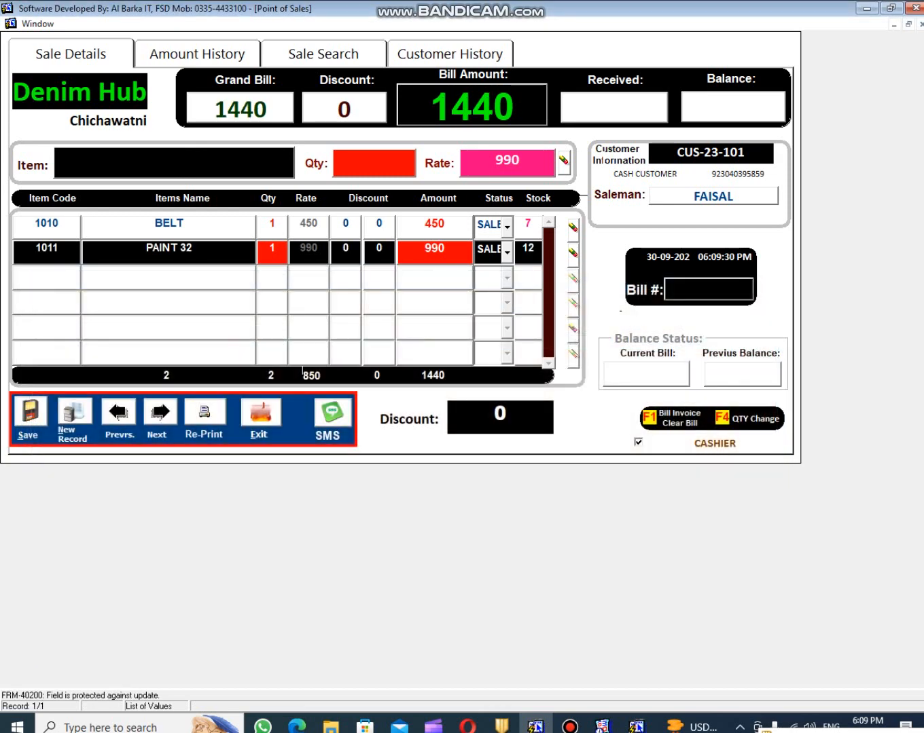
key(Return)
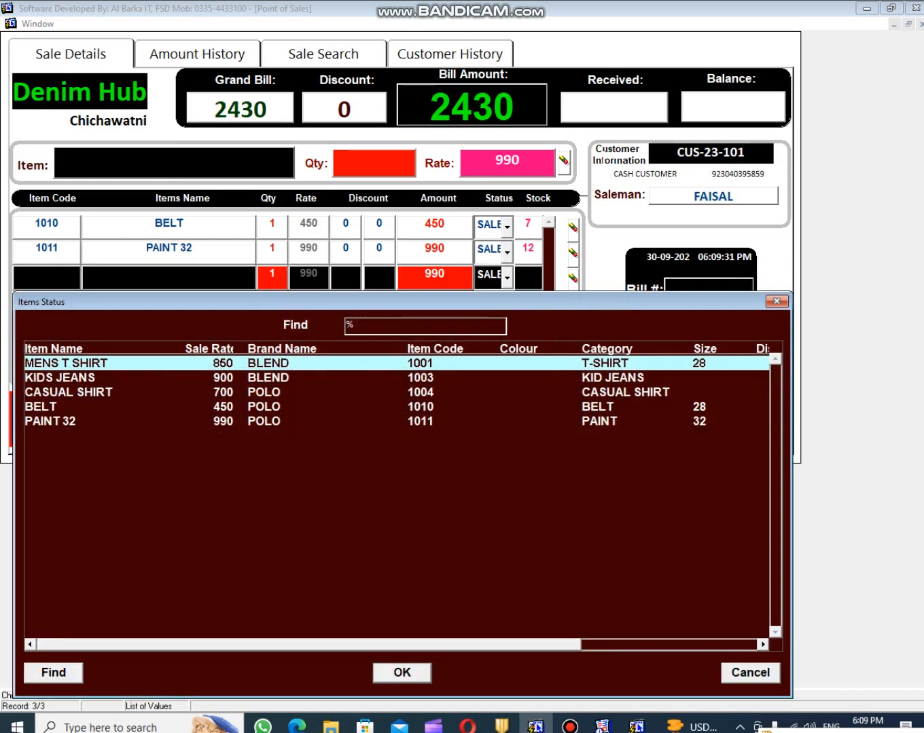
text(kIDS JEANS)
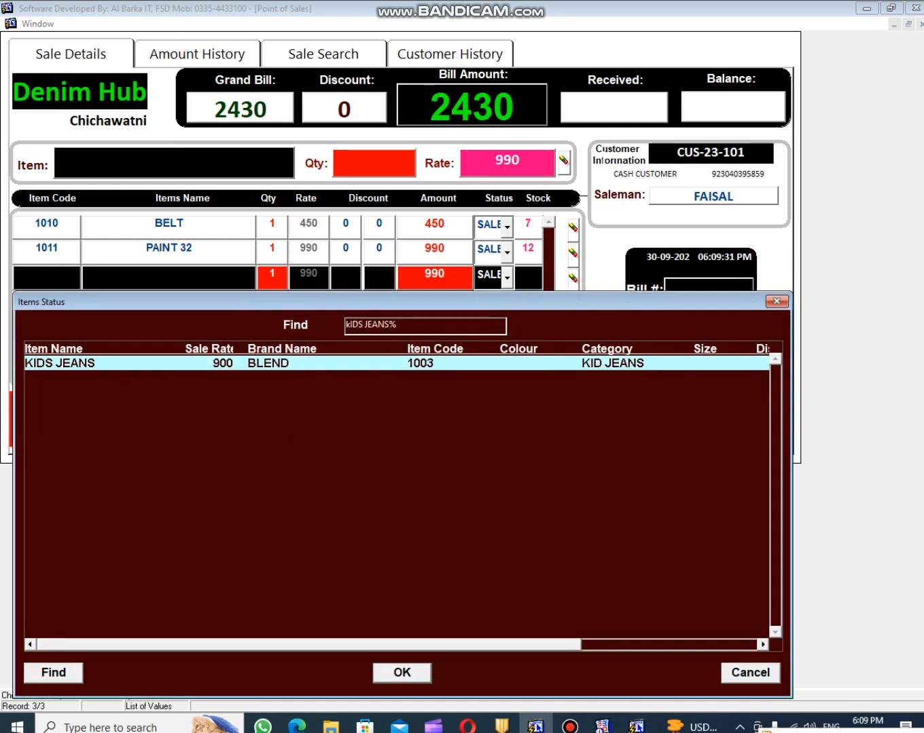
key(Return)
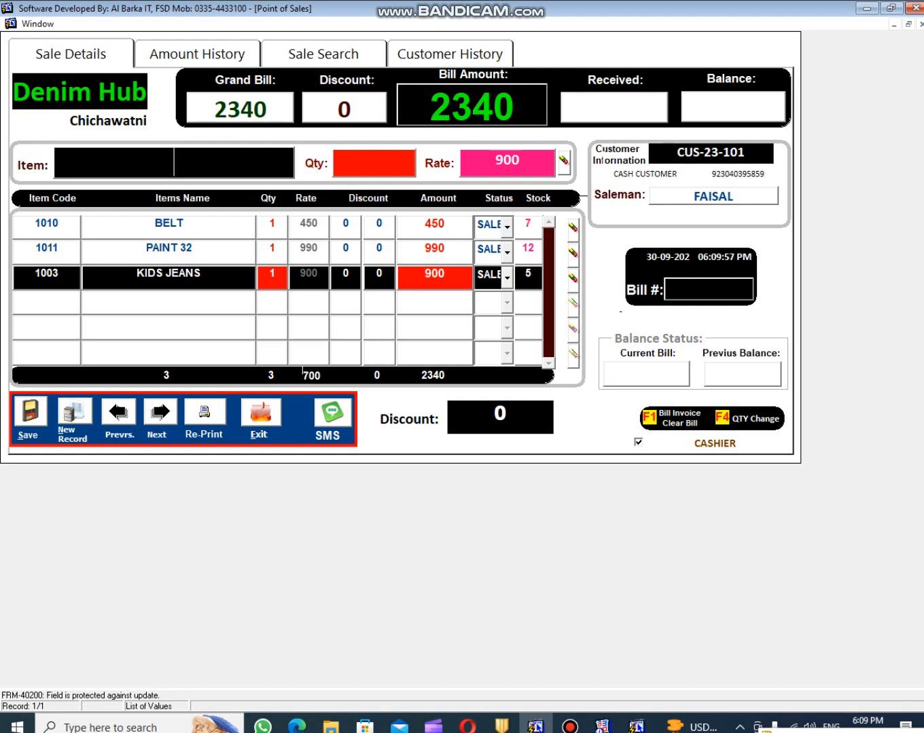
key(F1)
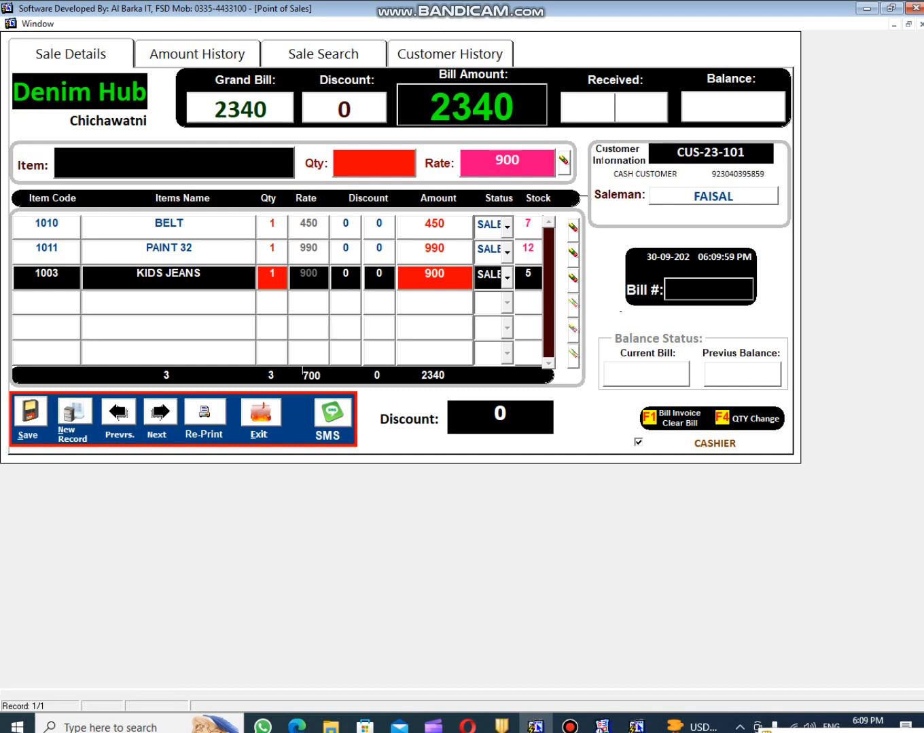
- Enter 2500 received against the 2340 bill and save it to print the invoice
click(174, 163)
key(F1)
text(2500)
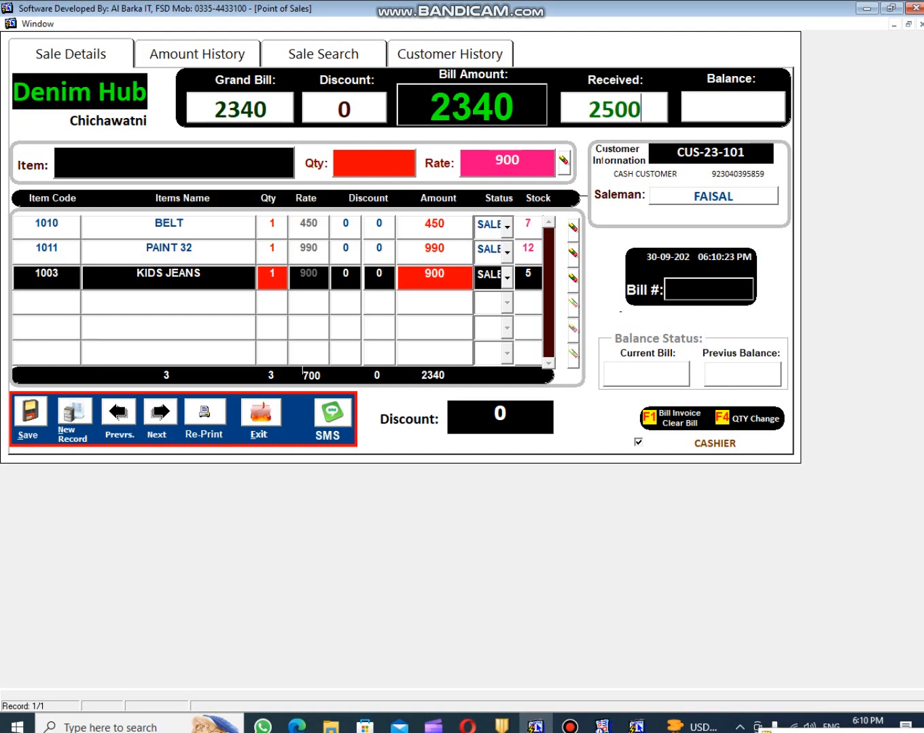
key(Return)
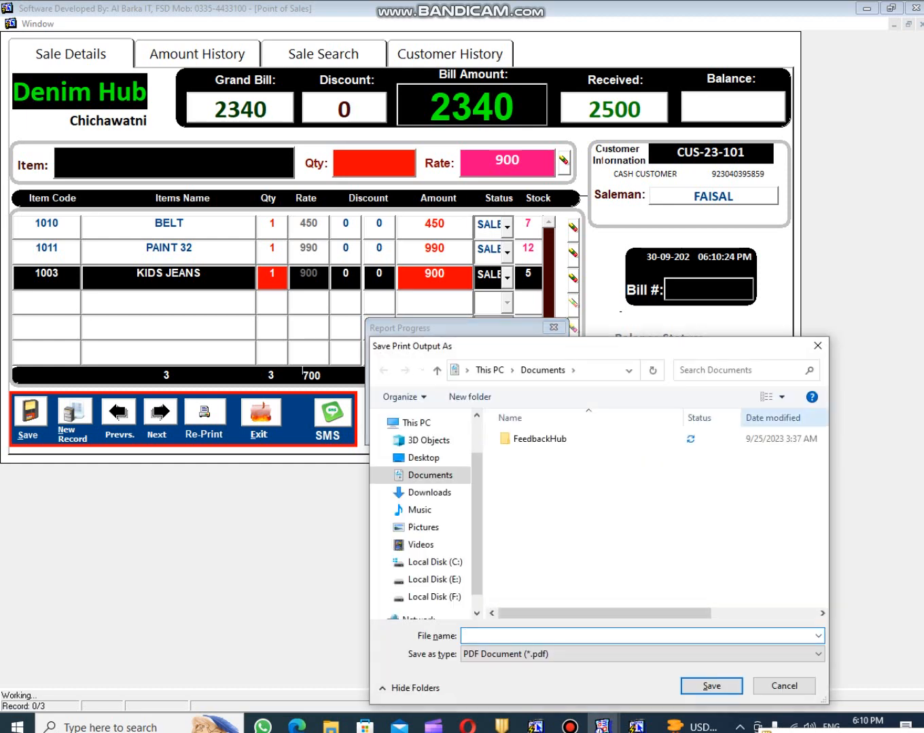
- Close the PDF save window so bill 4 completes with a -160 balance
click(784, 686)
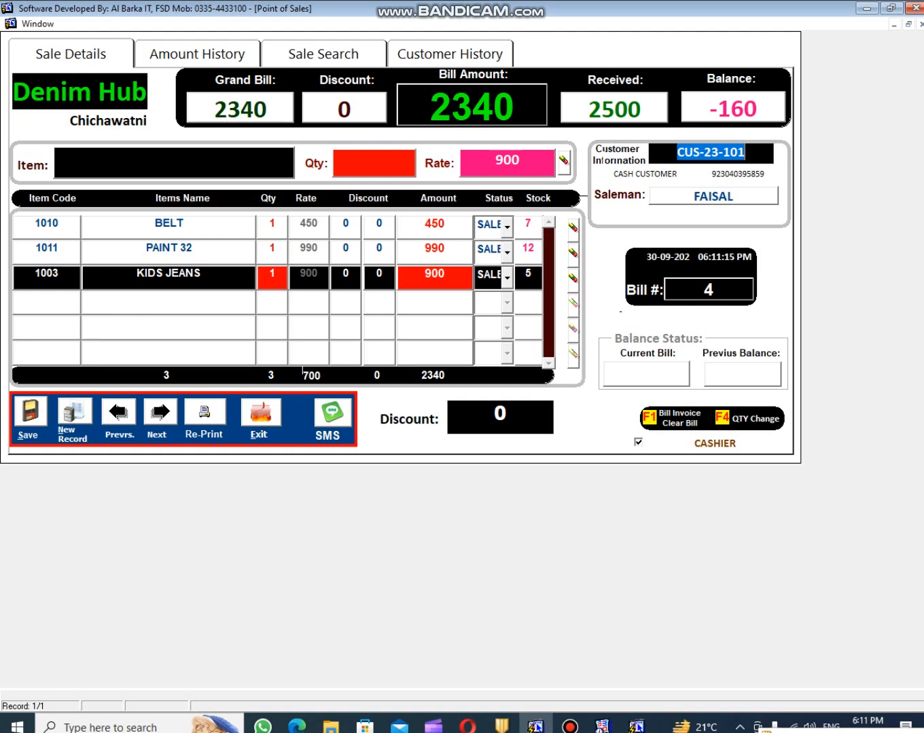
- Clear the bill, reset the customer to CASH CUSTOMER, and switch to the main menu window
key(F1)
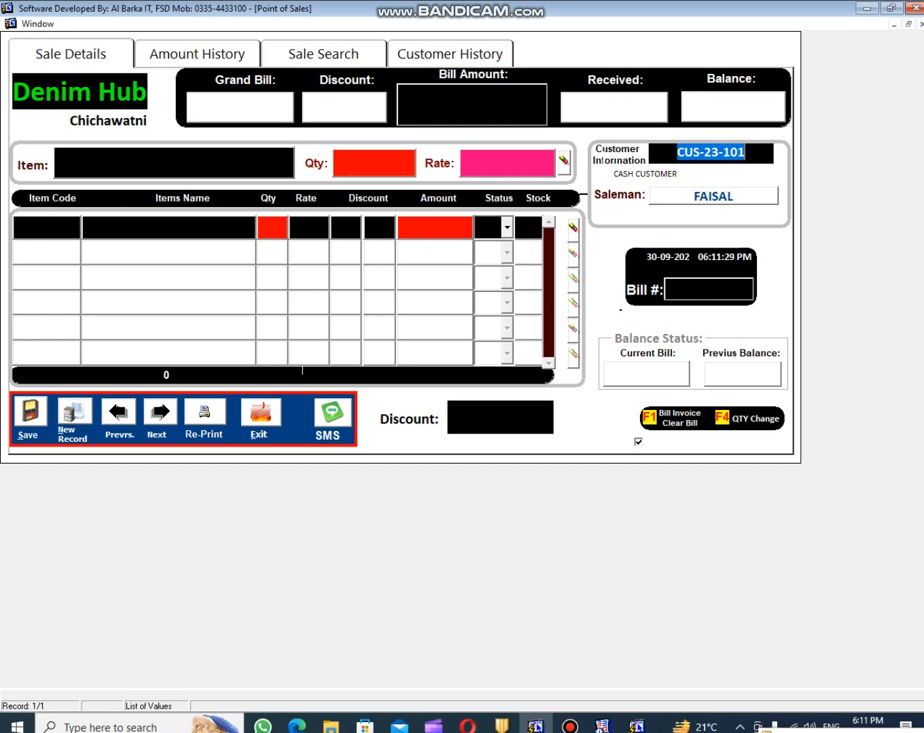
key(F9)
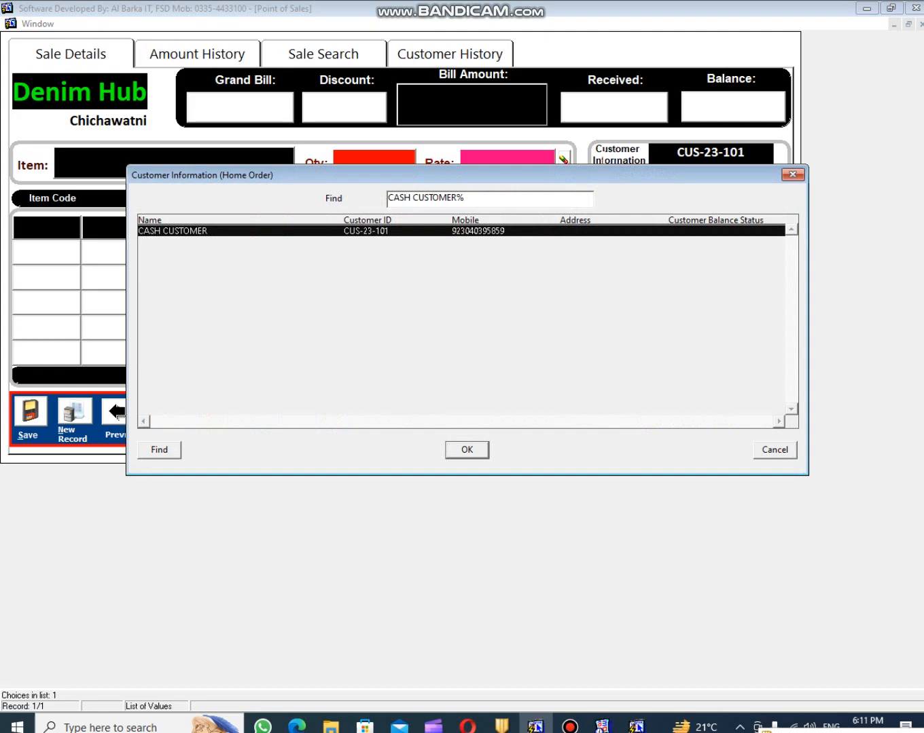
key(Return)
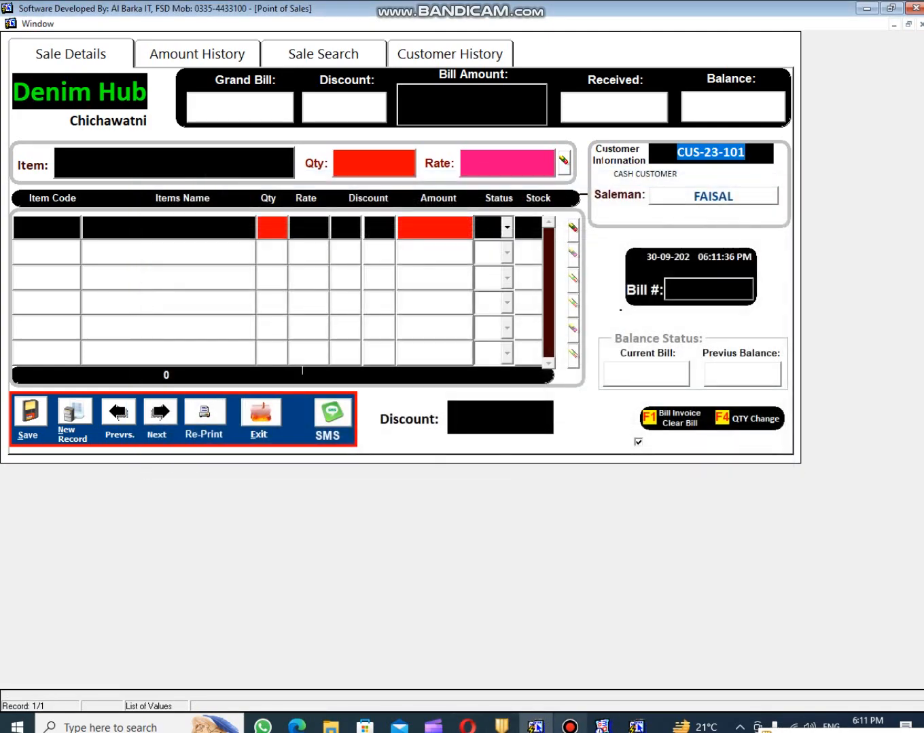
click(636, 725)
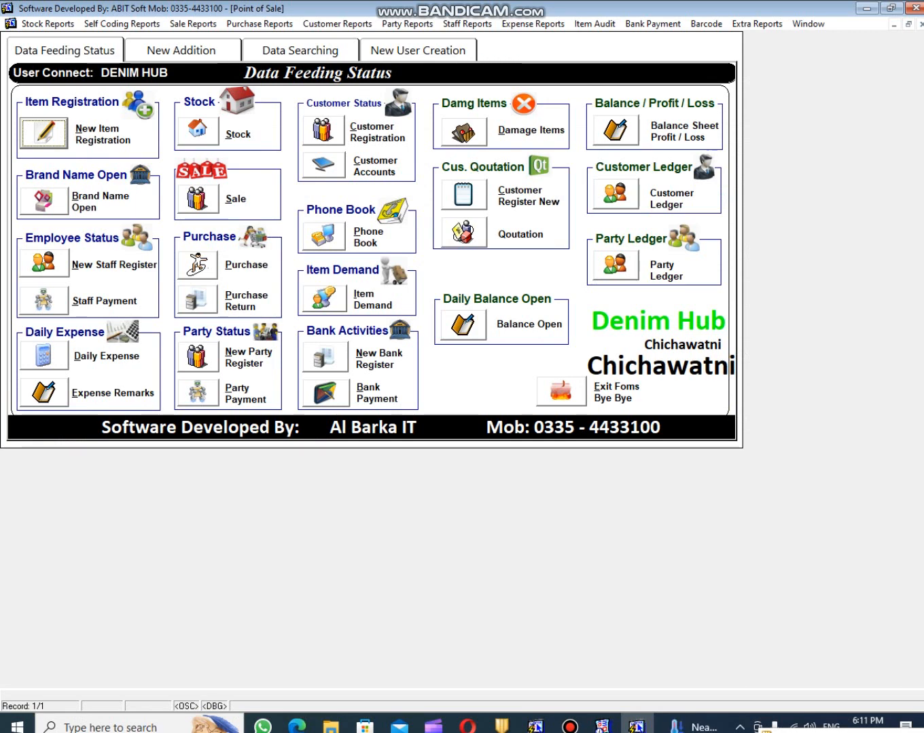
- In the new customer registration form, enter the customer's name, CNIC number and address
click(323, 130)
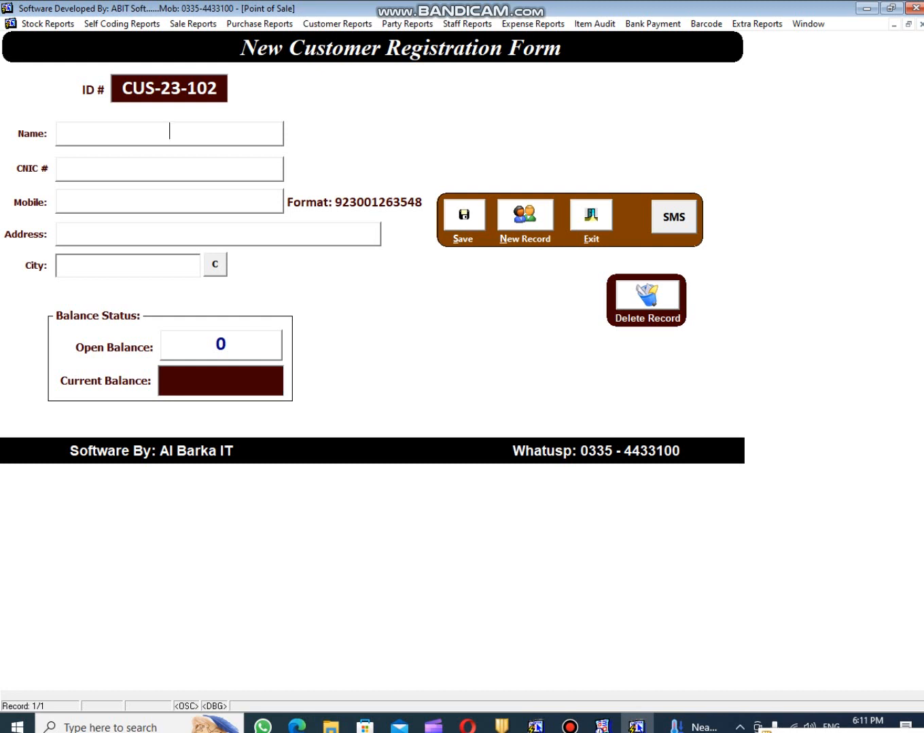
key(Tab)
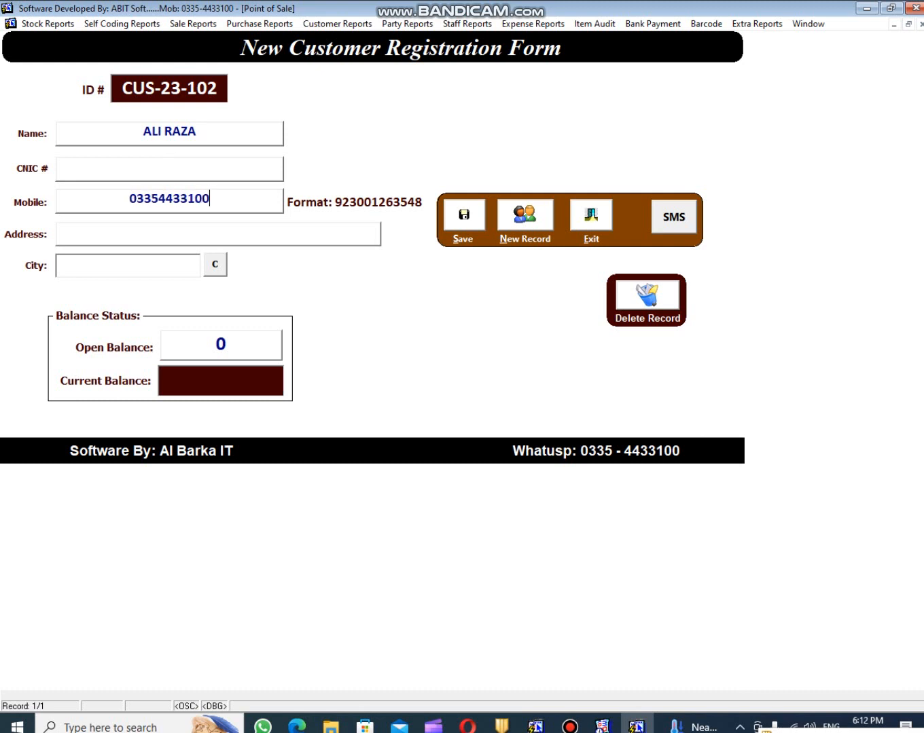
click(218, 231)
text(GARDON TOWN)
key(Tab)
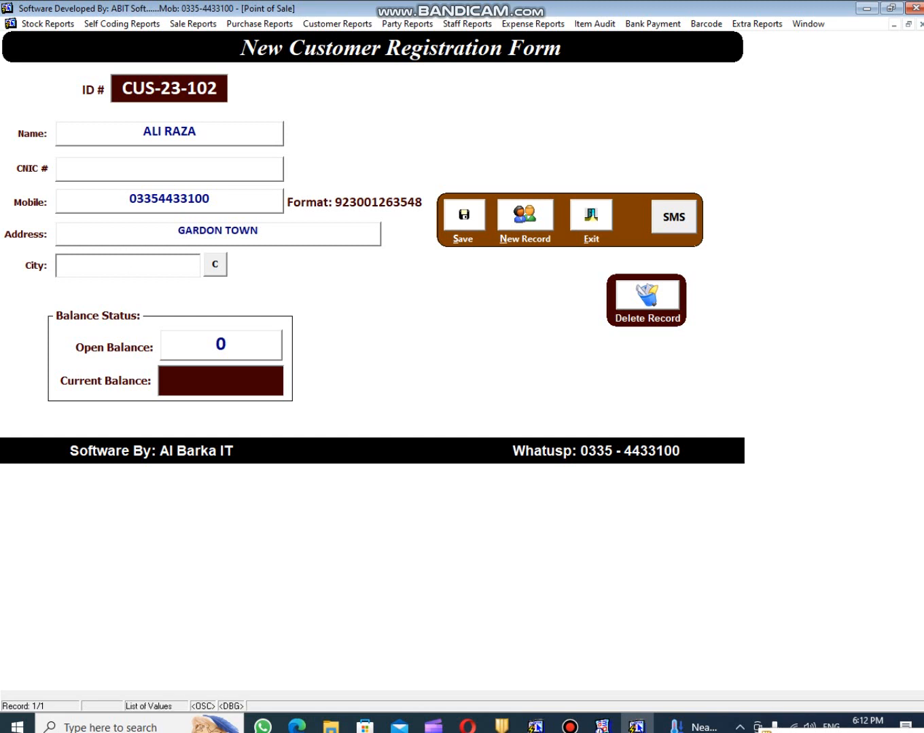
- Set city to LAHORE with a zero opening balance, save the customer, and hide the form
key(F9)
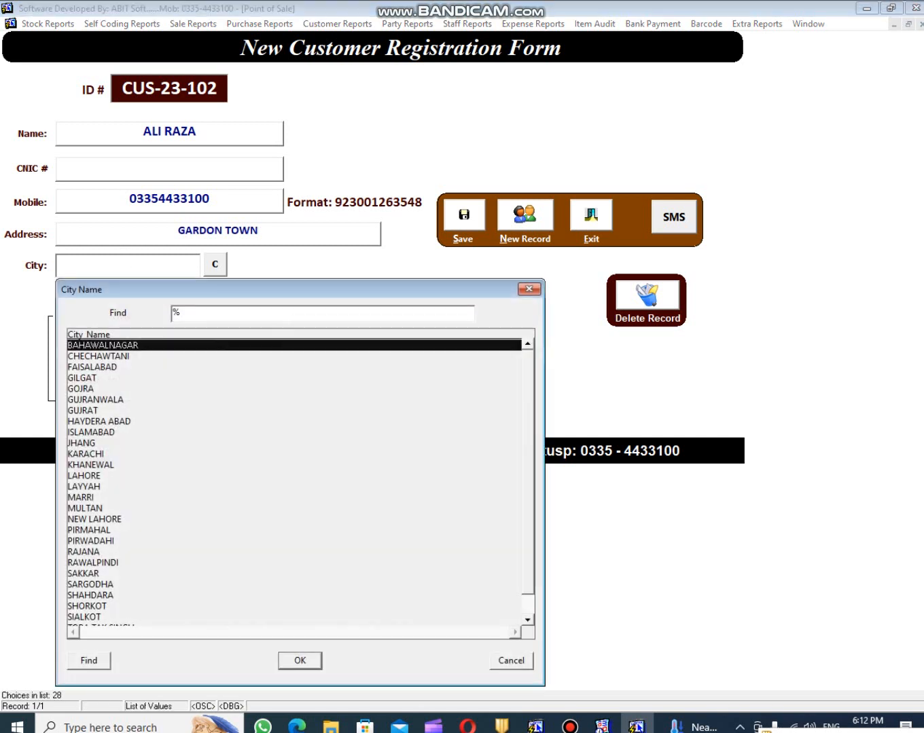
text(LA)
key(Return)
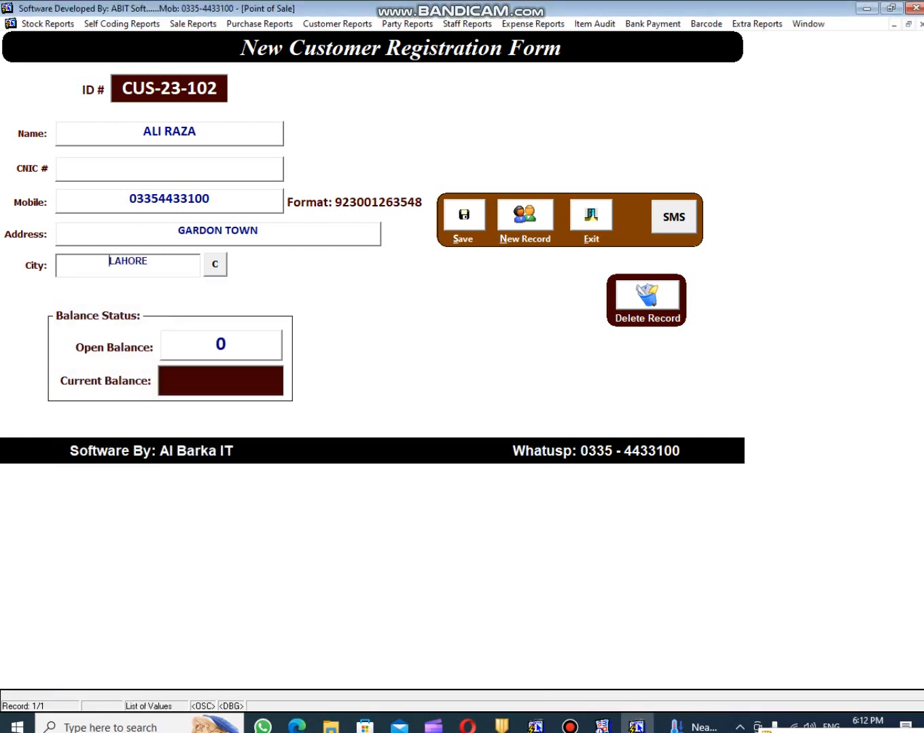
key(Tab)
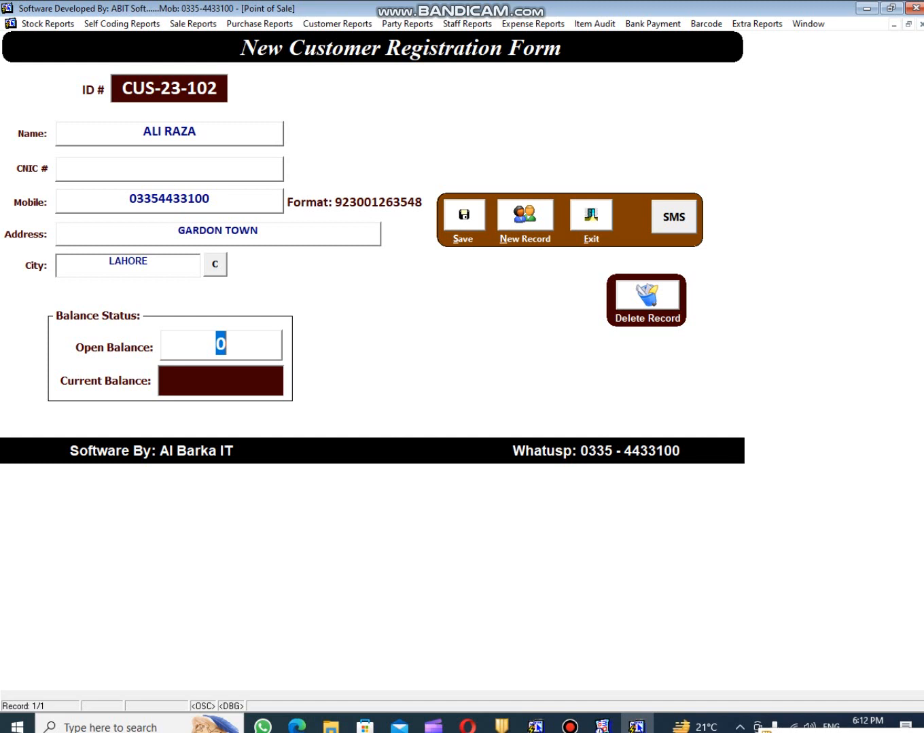
key(Tab)
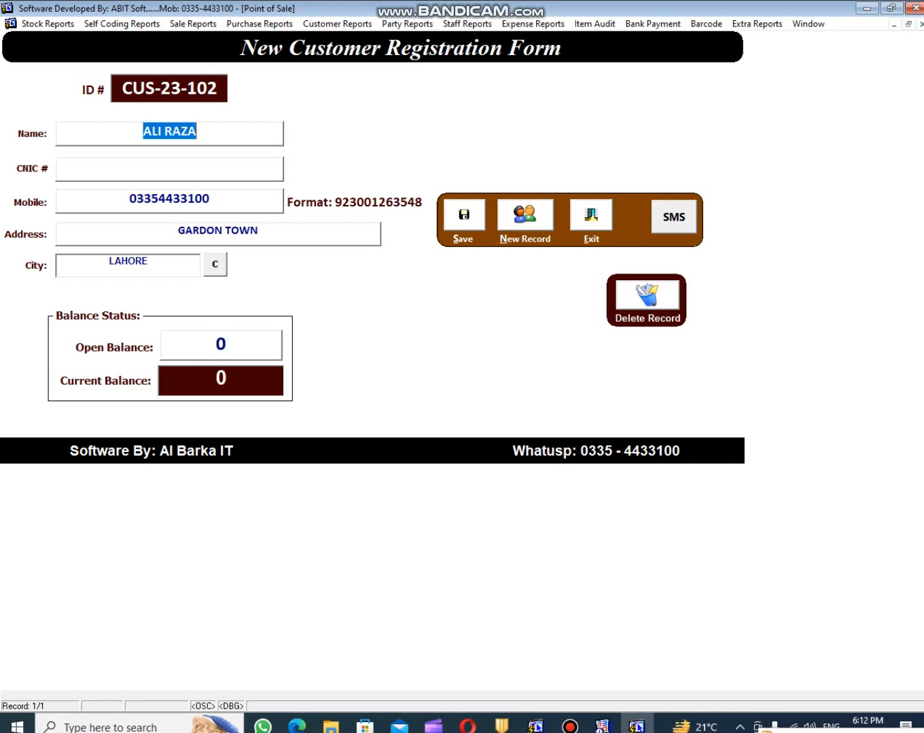
key(alt+s)
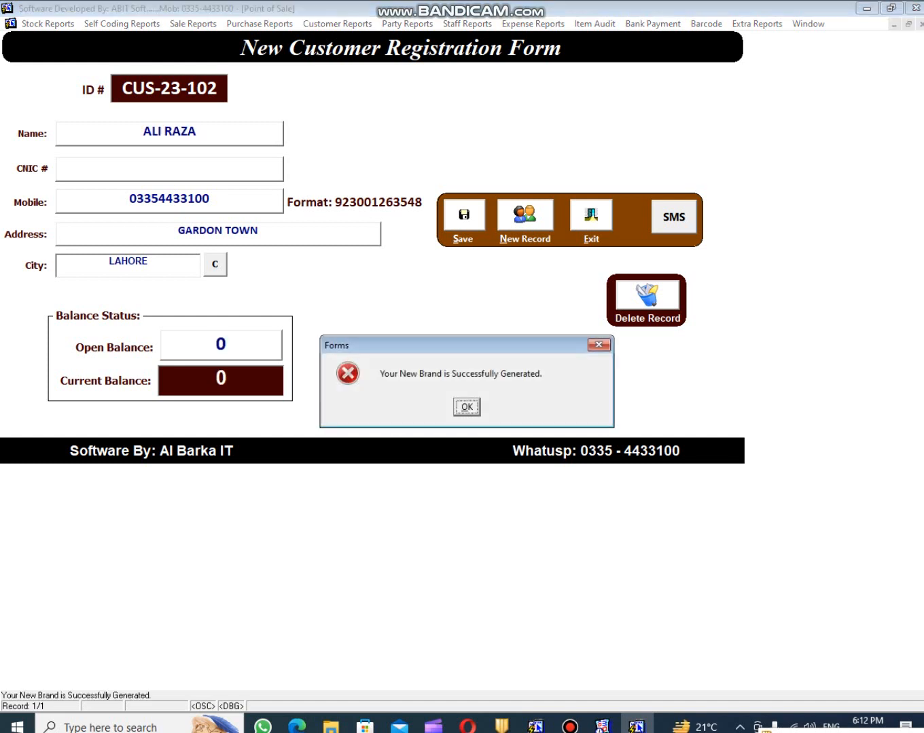
key(Return)
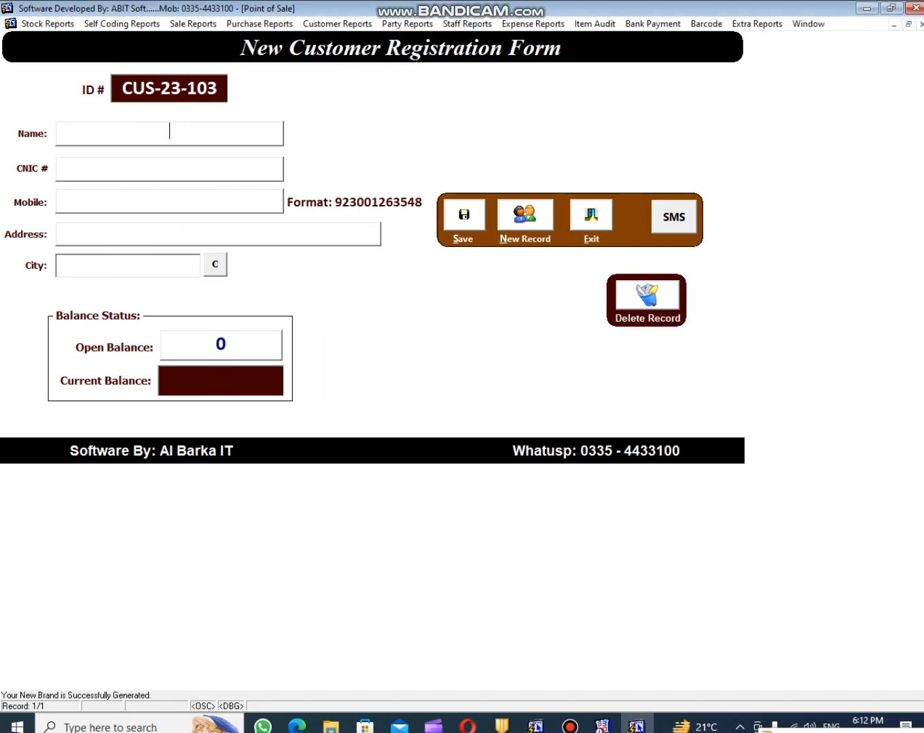
click(867, 7)
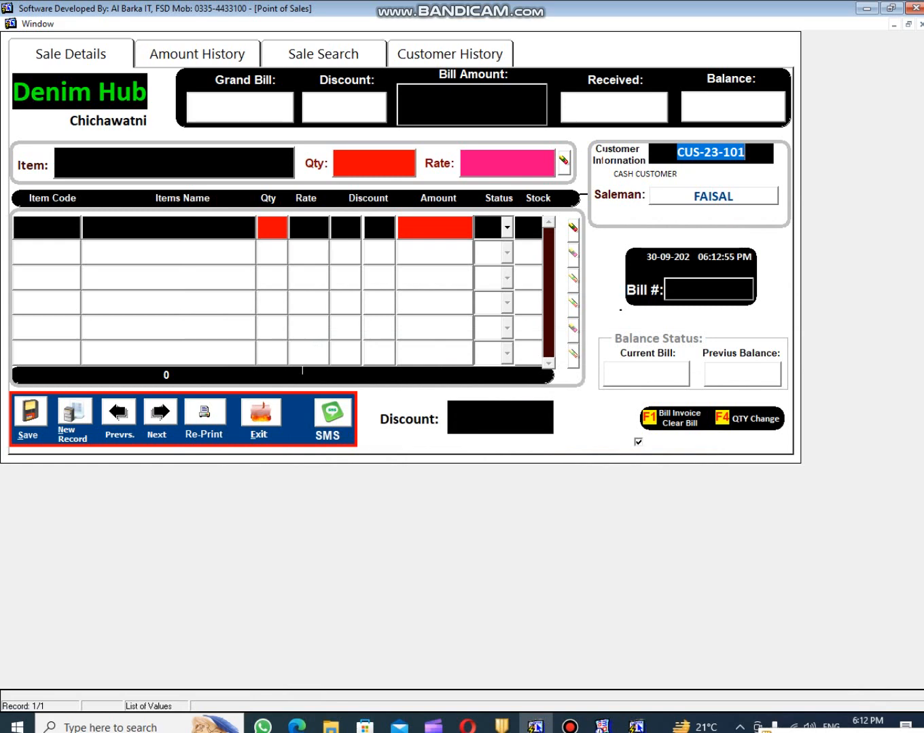
- Select the newly registered customer for the new bill
key(F9)
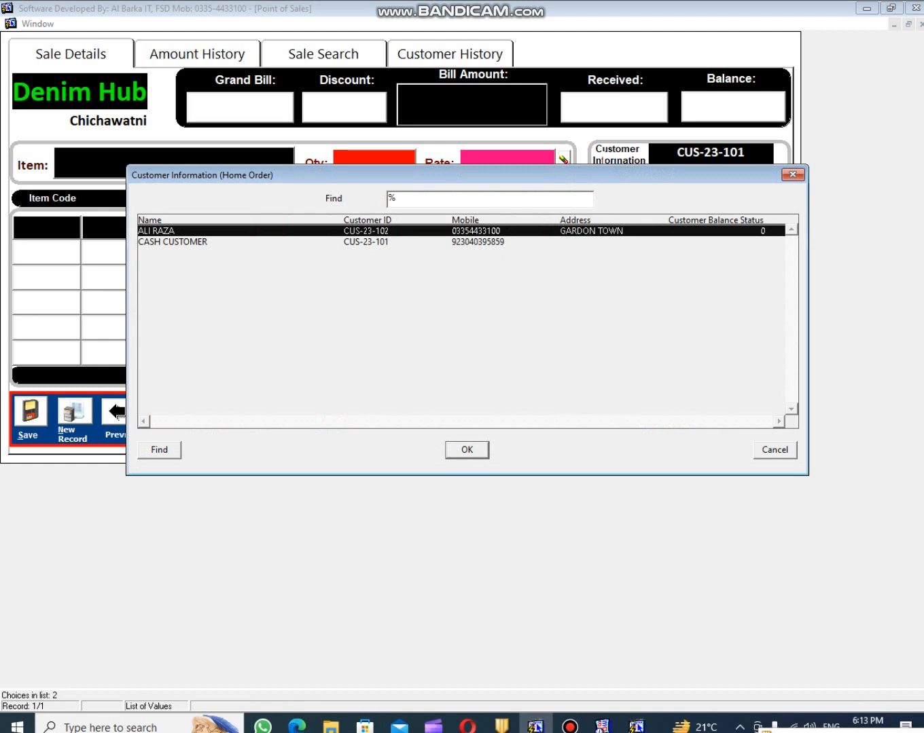
key(Return)
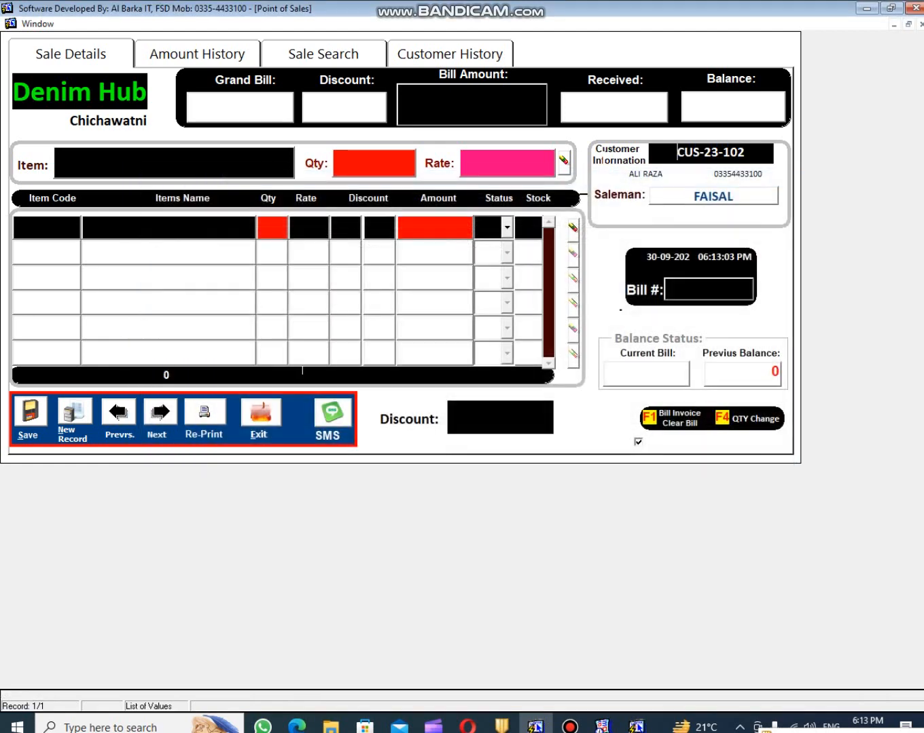
key(Return)
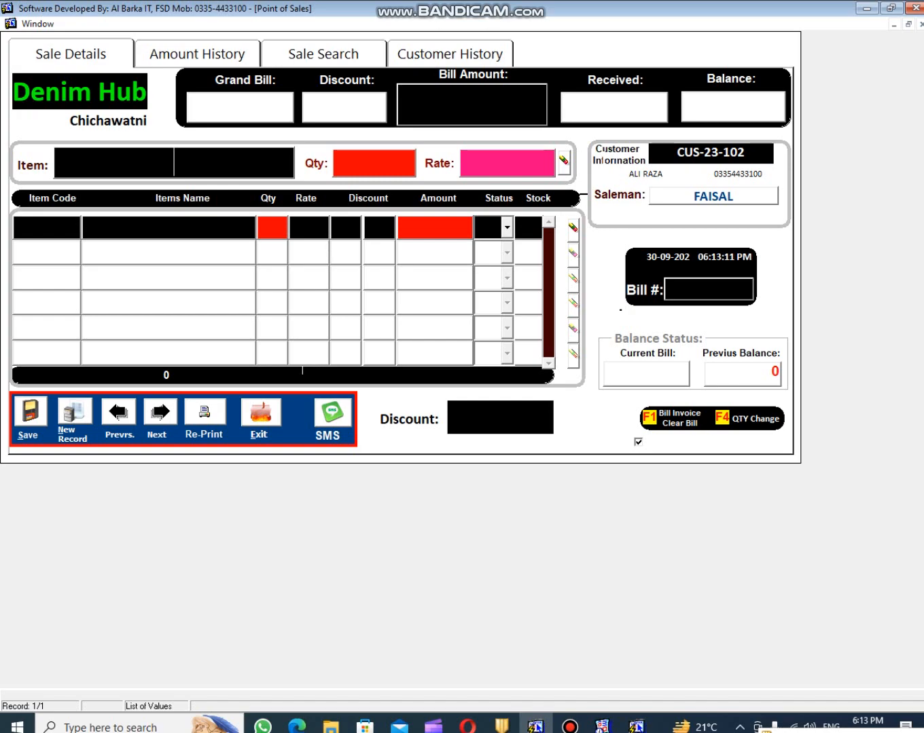
- Add one KIDS JEANS and one CASUAL SHIRT to the bill, totalling 1600
key(Return)
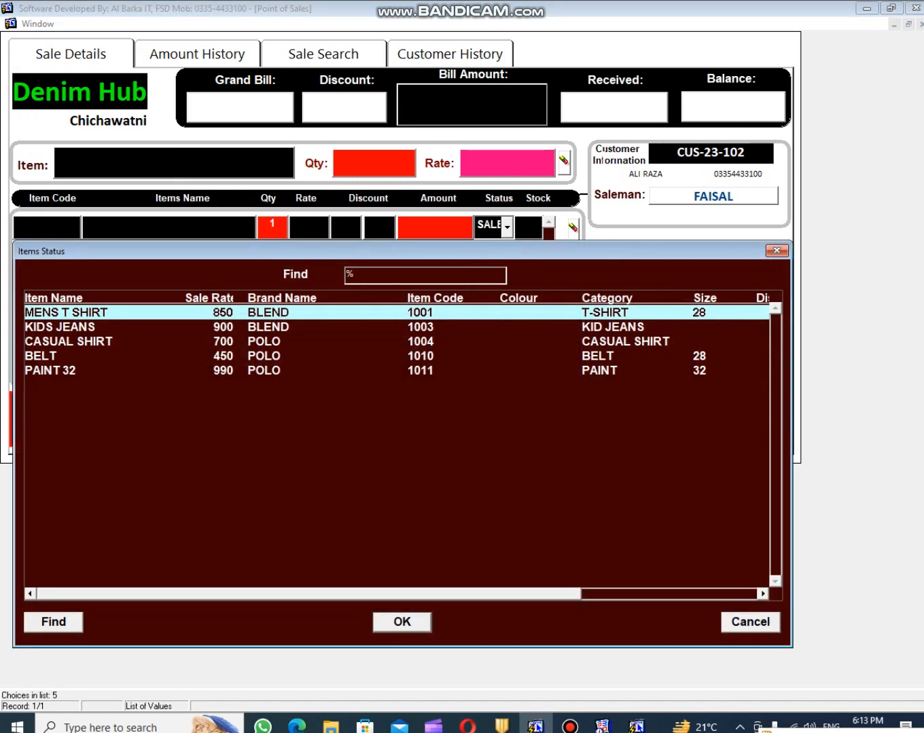
key(Down)
key(Return)
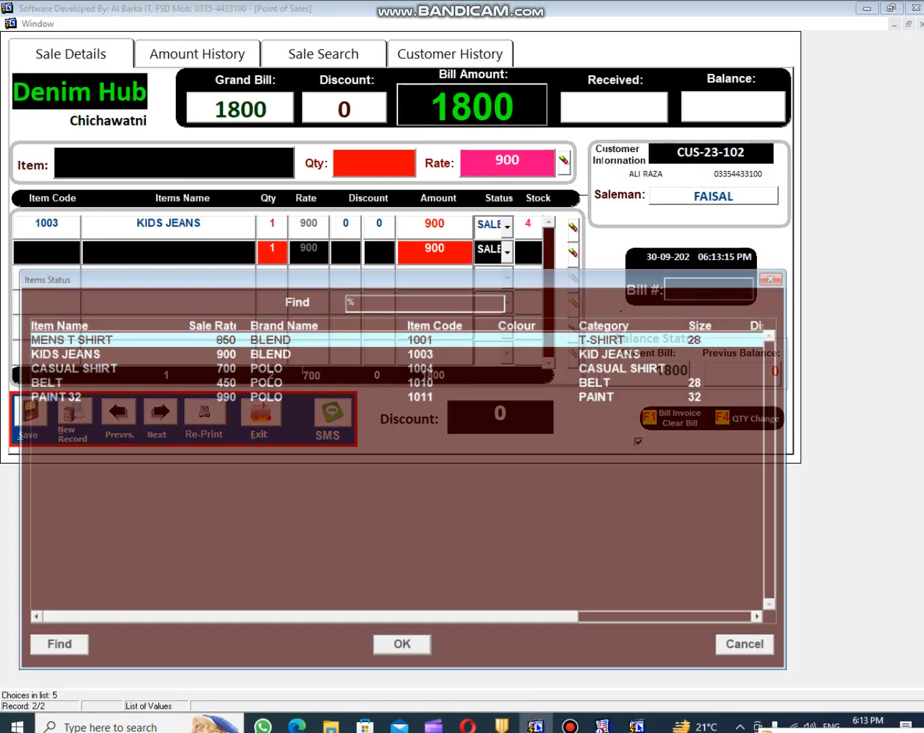
key(Down)
key(Down)
key(Return)
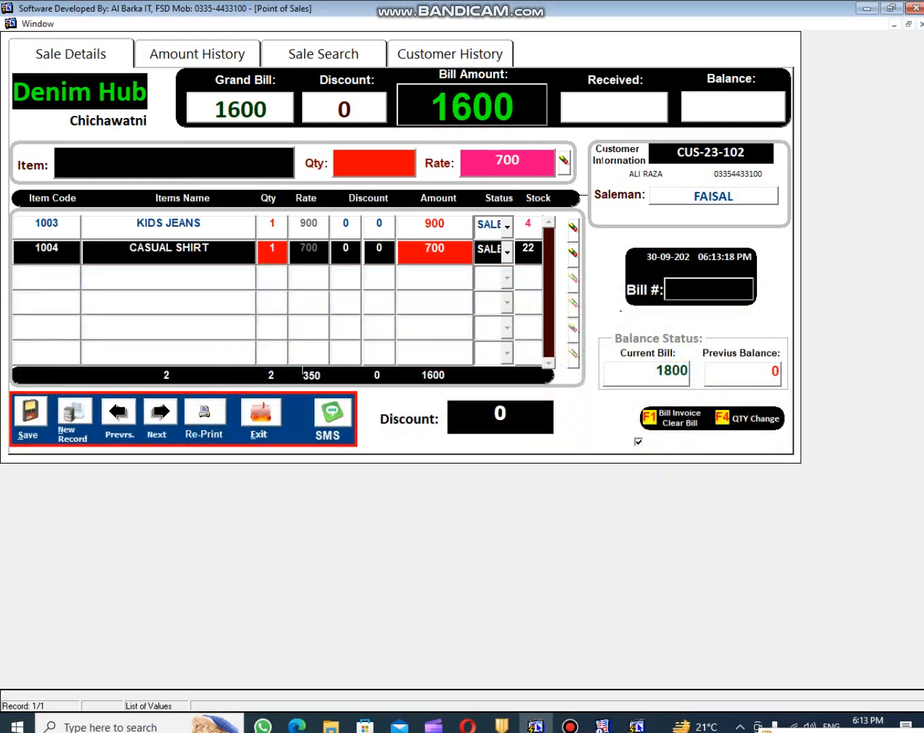
key(F1)
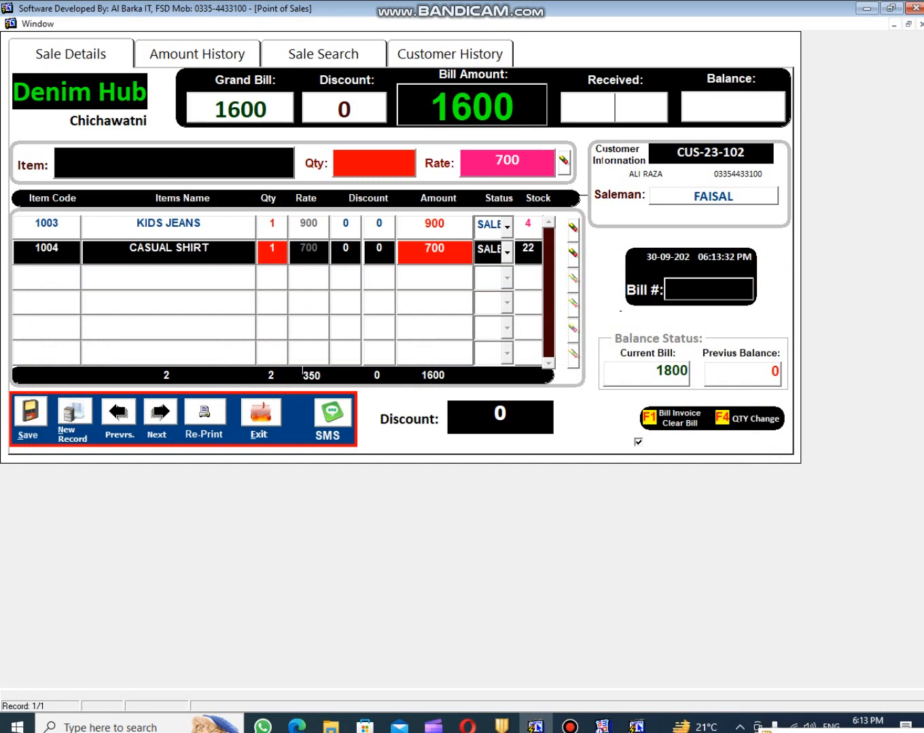
- Record 500 received on the 1600 bill, save it without a PDF copy, and clear the form
text(500)
key(Return)
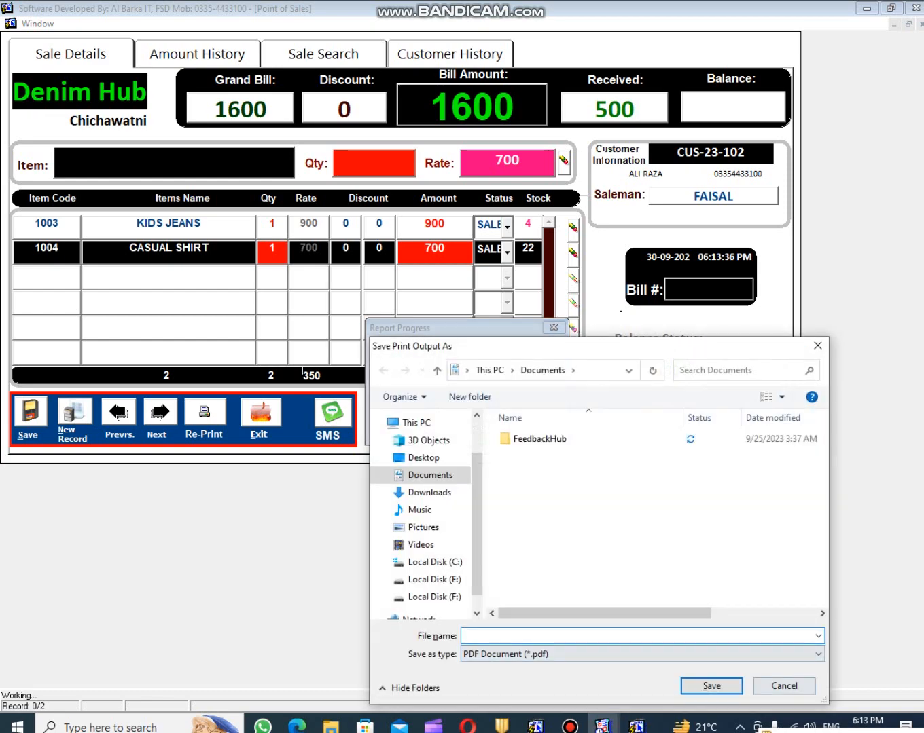
key(Escape)
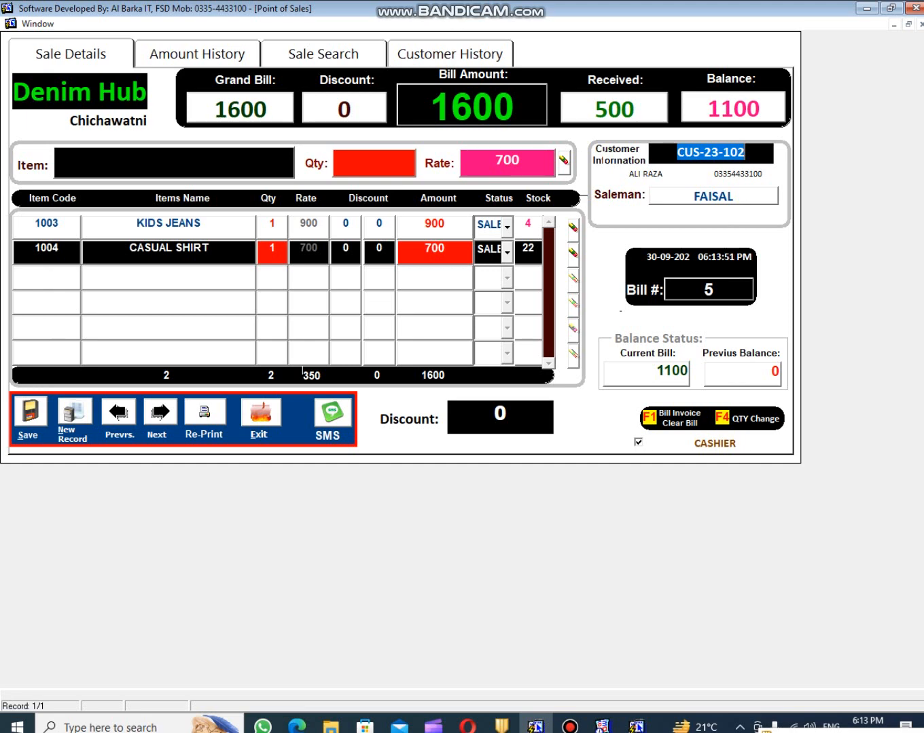
key(F1)
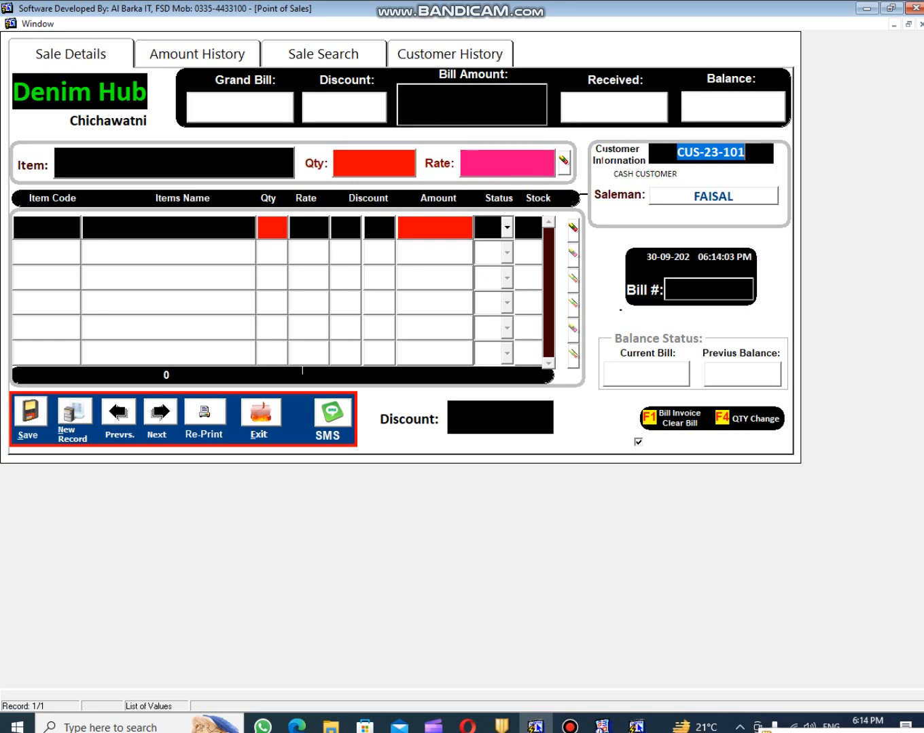
- Select the new customer to show the 1100 previous balance, then go to Sale Search
key(F9)
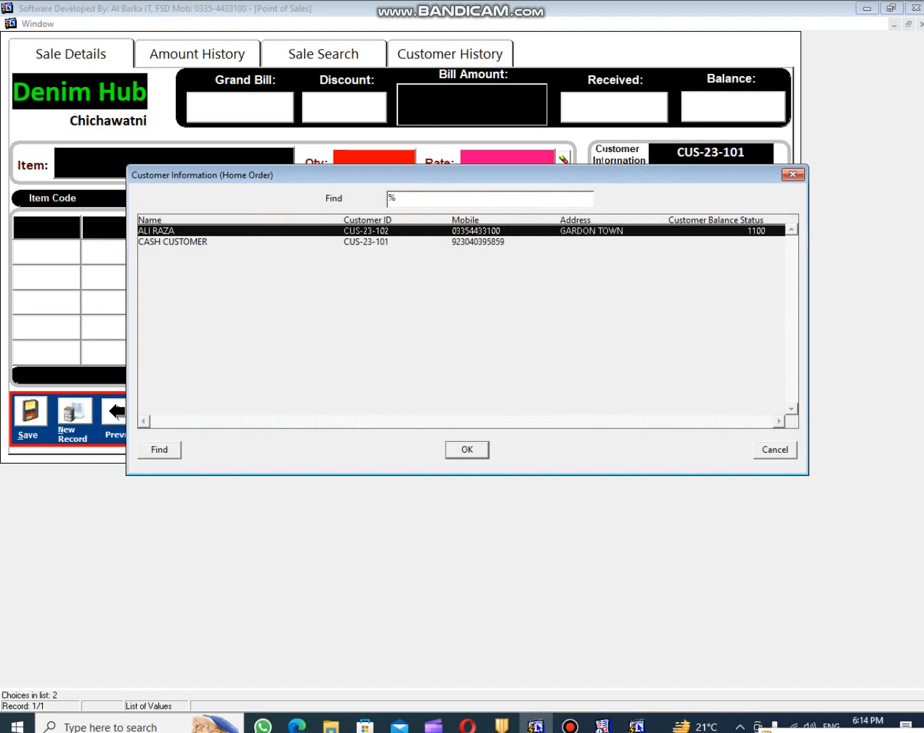
key(Return)
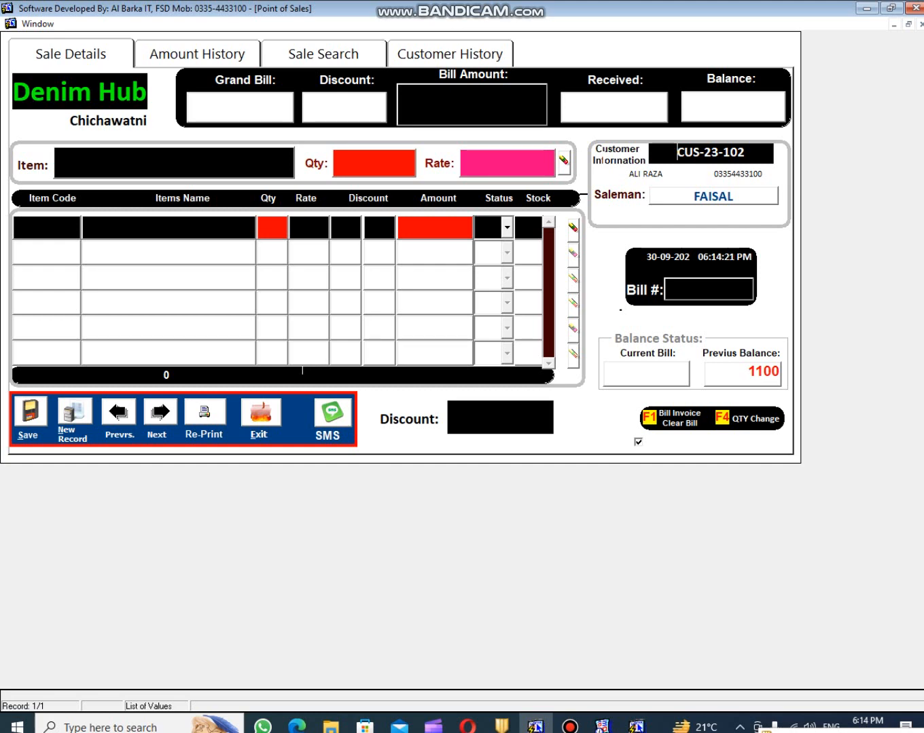
click(324, 54)
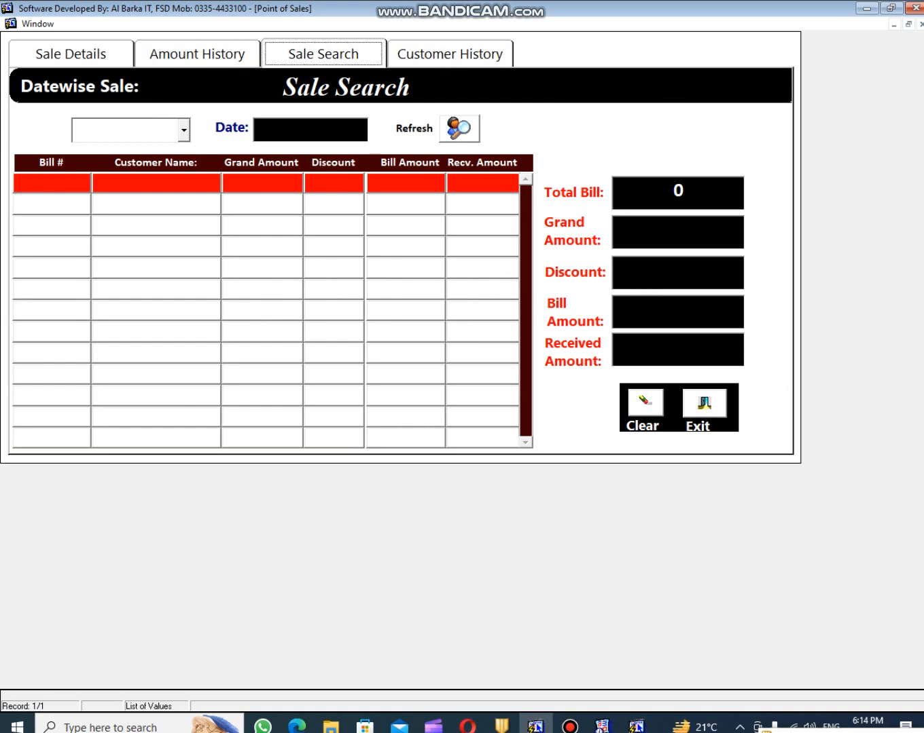
- Search sales dated 30-SEP-2023, showing two bills totalling 3940 with 3000 received
click(310, 130)
key(Return)
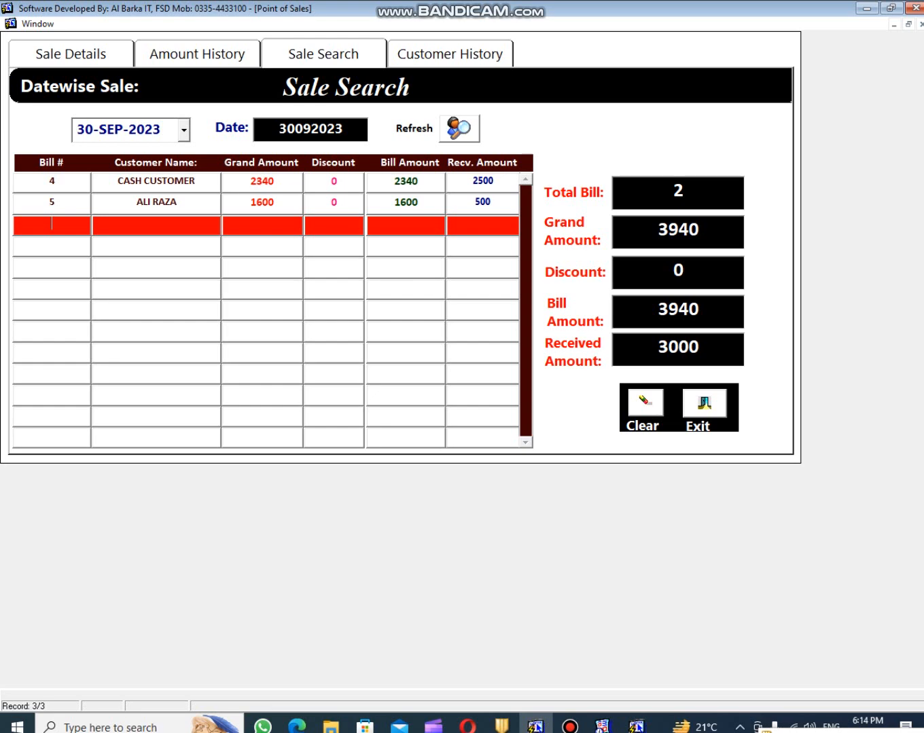
- In Customer History, filter by customer name, then clear the filter to list both customers
click(450, 54)
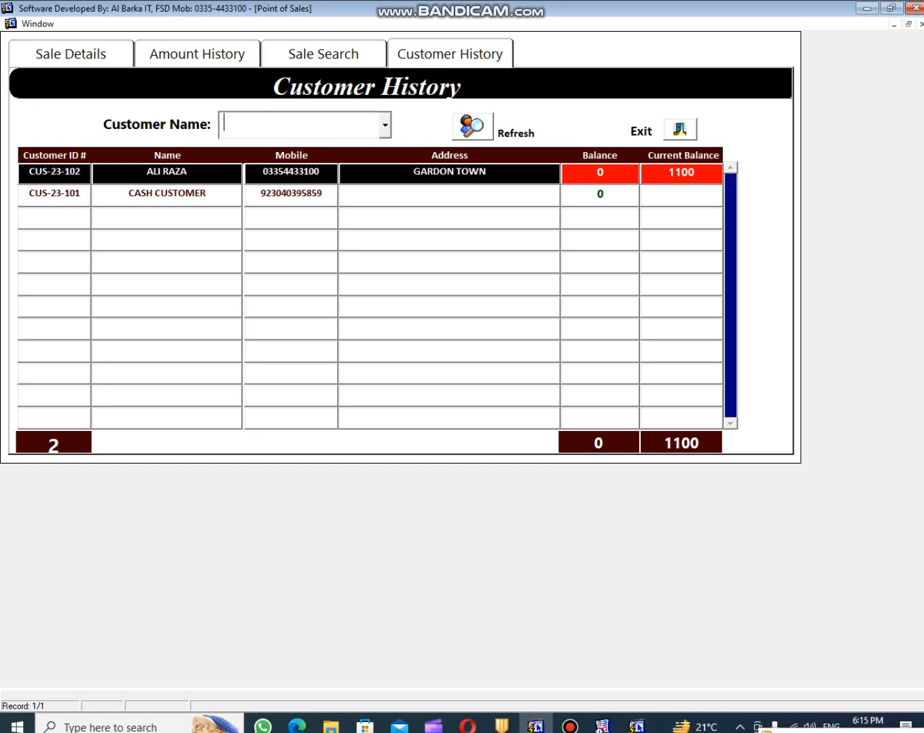
text(AL)
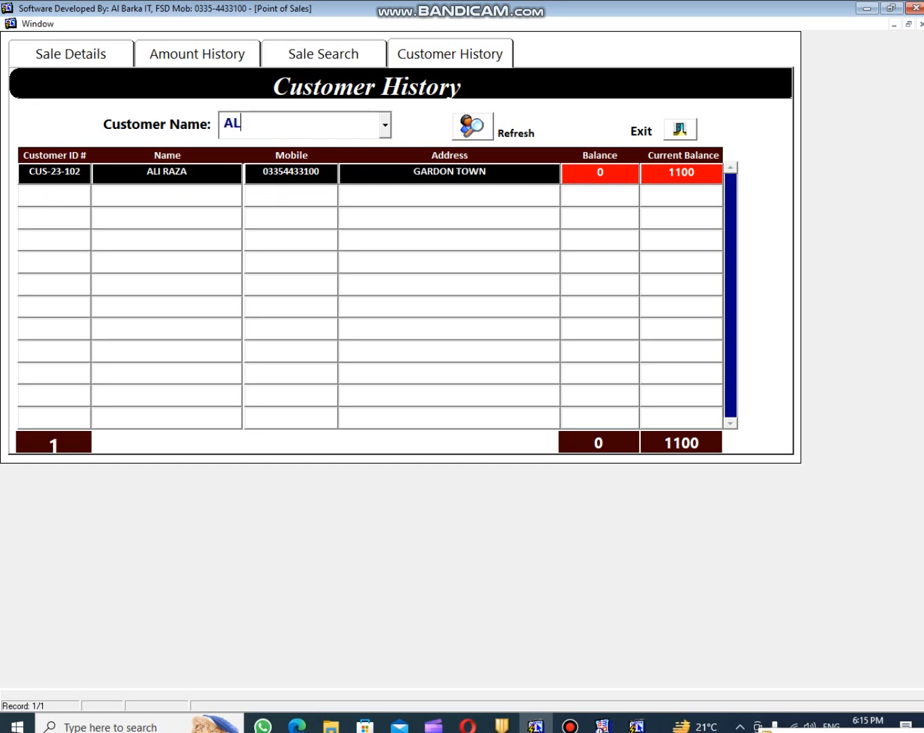
key(BackSpace)
key(BackSpace)
text(CASH)
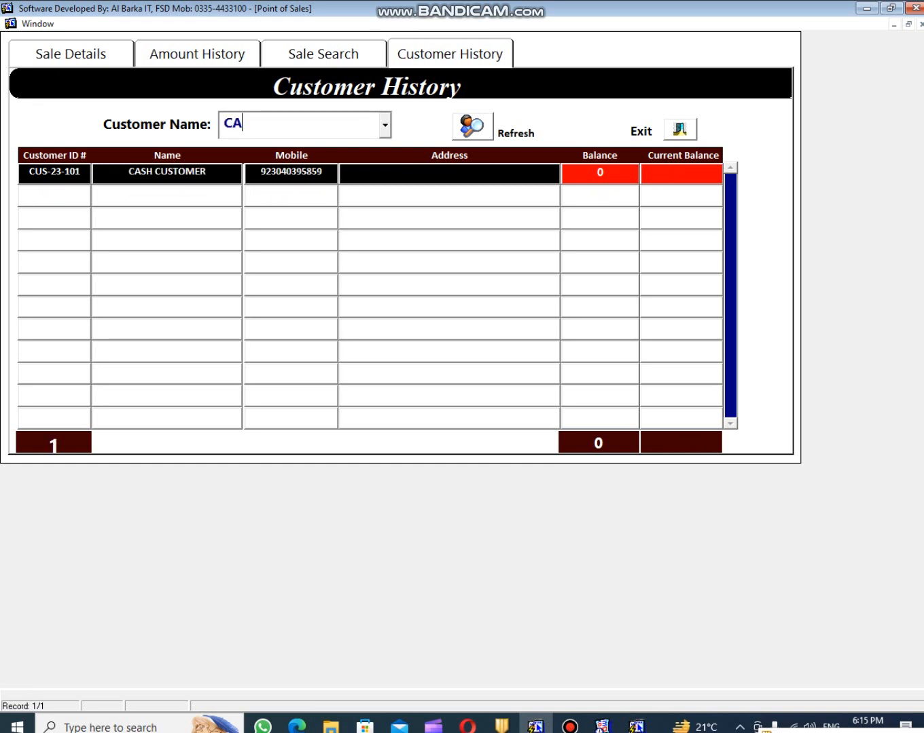
key(BackSpace)
key(BackSpace)
key(BackSpace)
key(BackSpace)
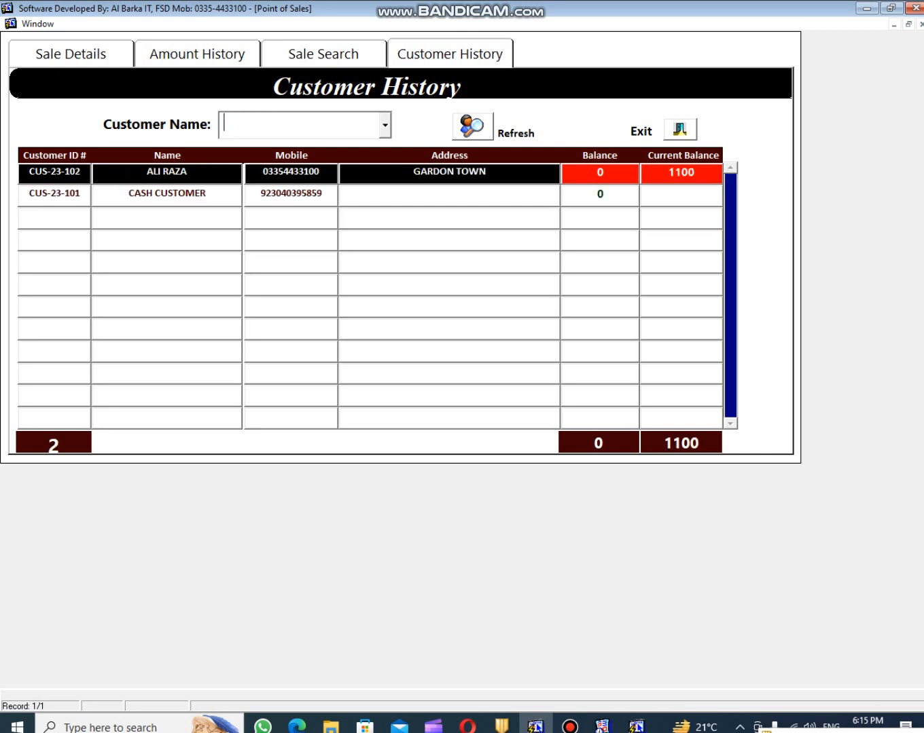